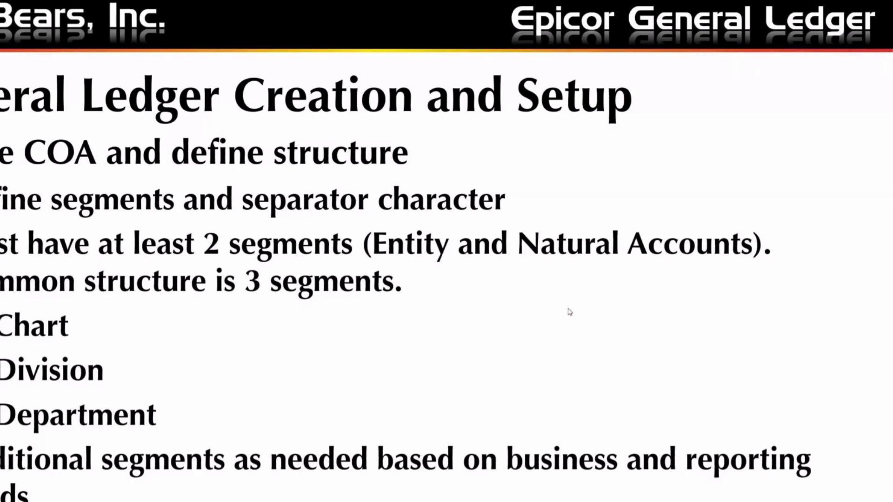
Advance the slideshow to the COA Categories slide with its default categories table.
key(Right)
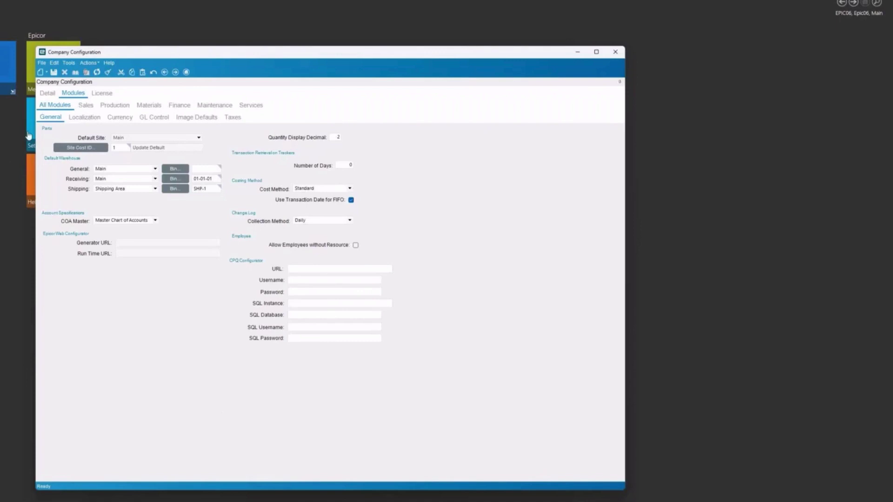
click(47, 93)
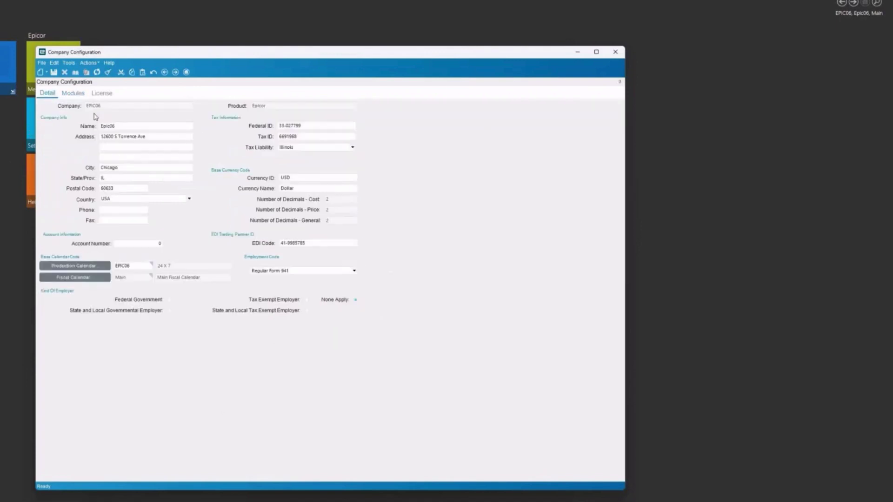
click(71, 94)
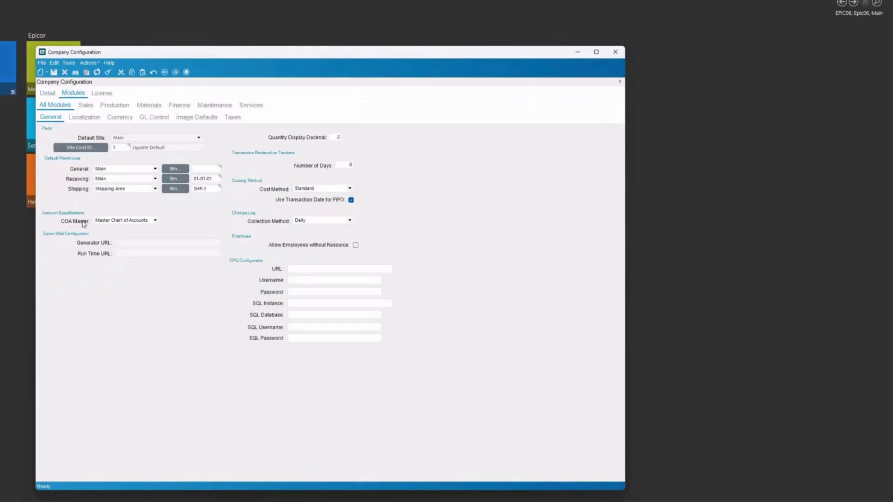
Keep Master Chart of Accounts as COA Master and show the Finance General Ledger settings.
click(155, 221)
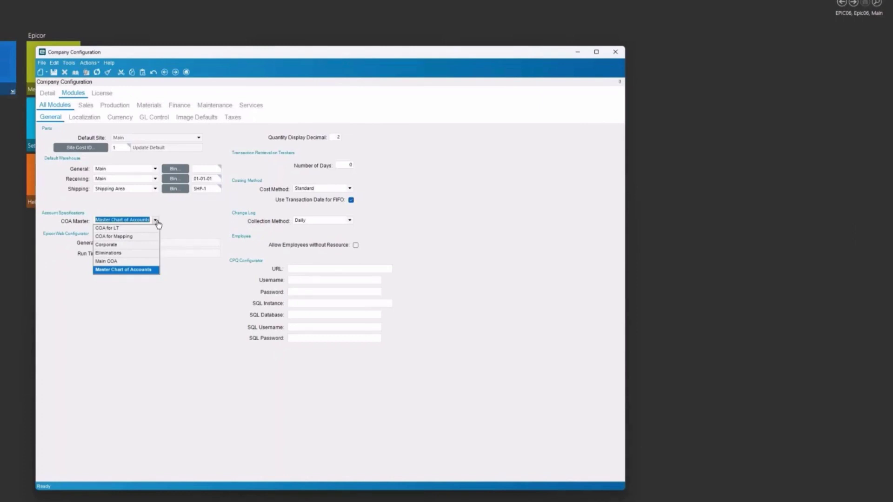
click(168, 222)
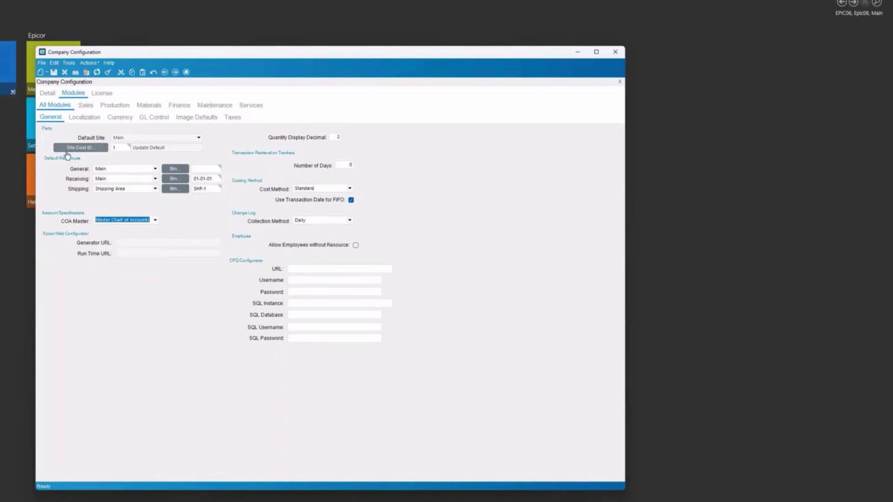
click(172, 107)
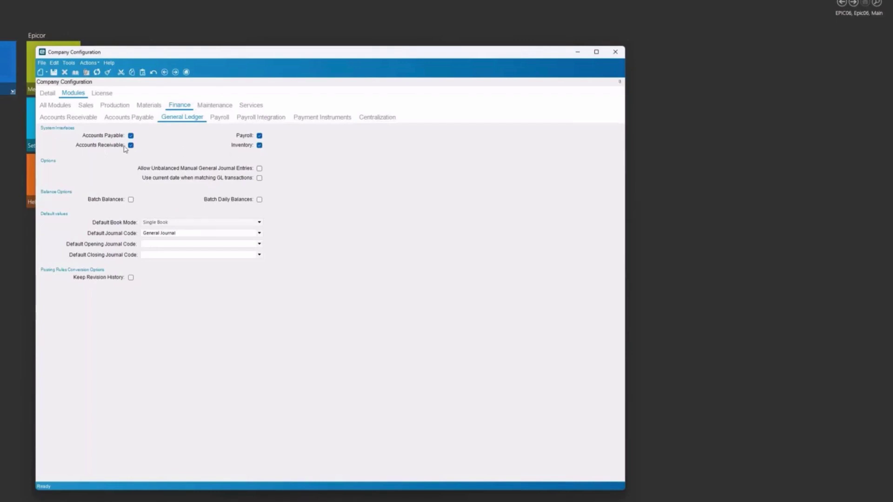
Toggle the Payroll interface off and on, keeping Single Book mode and General Journal defaults.
click(259, 135)
click(260, 135)
click(260, 223)
click(258, 234)
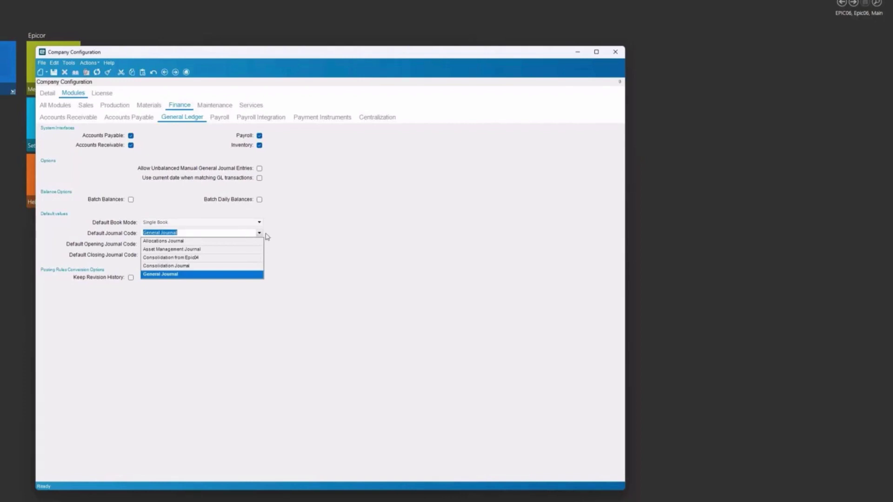
click(283, 228)
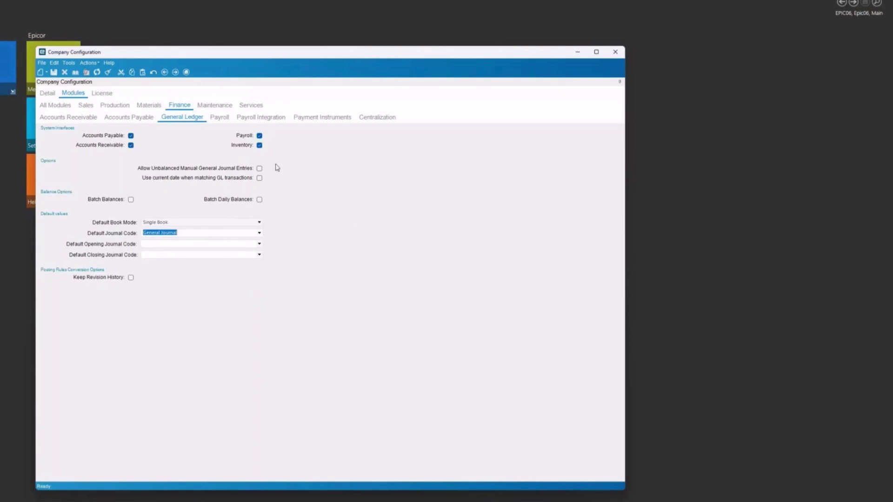
Set GL Journal Tax Entry Mode to Taxable Journal Lines or Tax adjustment.
click(59, 105)
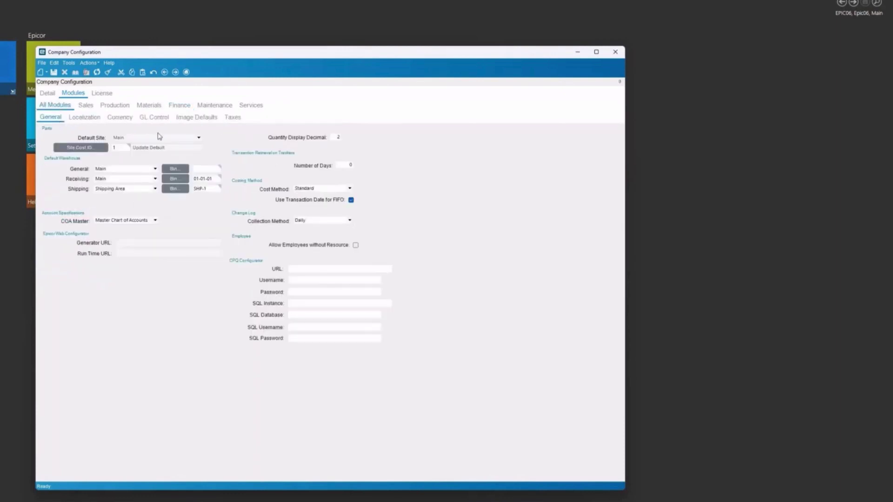
click(232, 119)
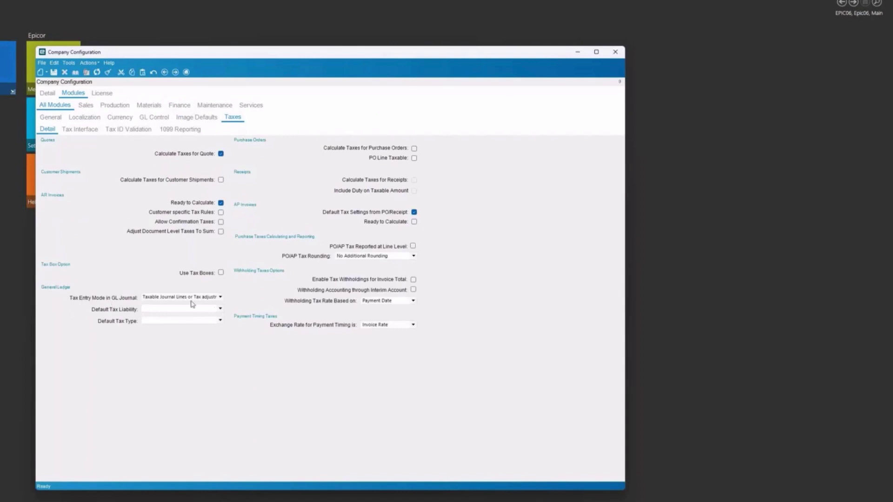
click(220, 297)
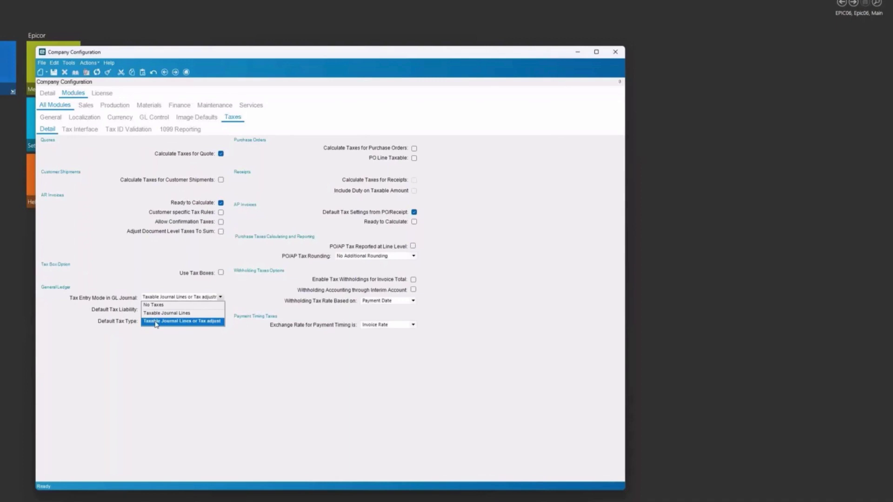
click(198, 322)
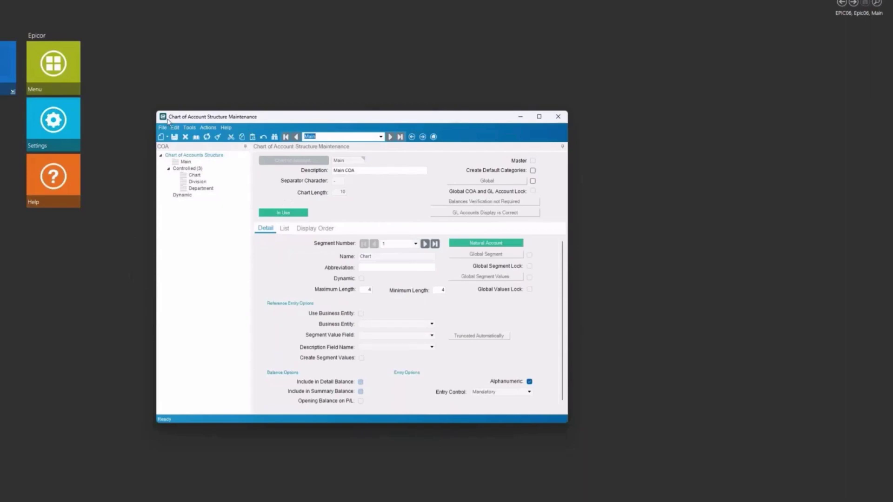
Maximize the Chart of Account Structure Maintenance window to full screen.
click(540, 116)
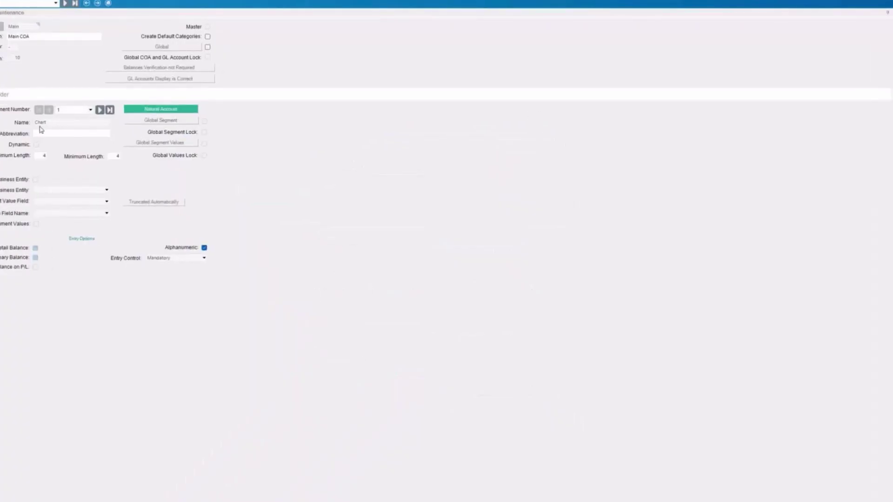
Clear the COA form for a new record, briefly reloading Main COA from the chart list.
key(ctrl+alt+l)
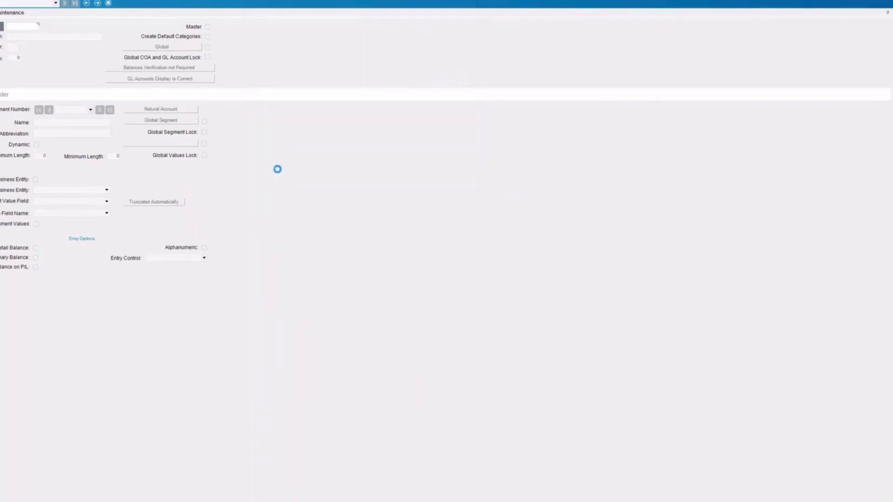
click(56, 4)
key(Down)
key(Down)
key(Down)
key(Return)
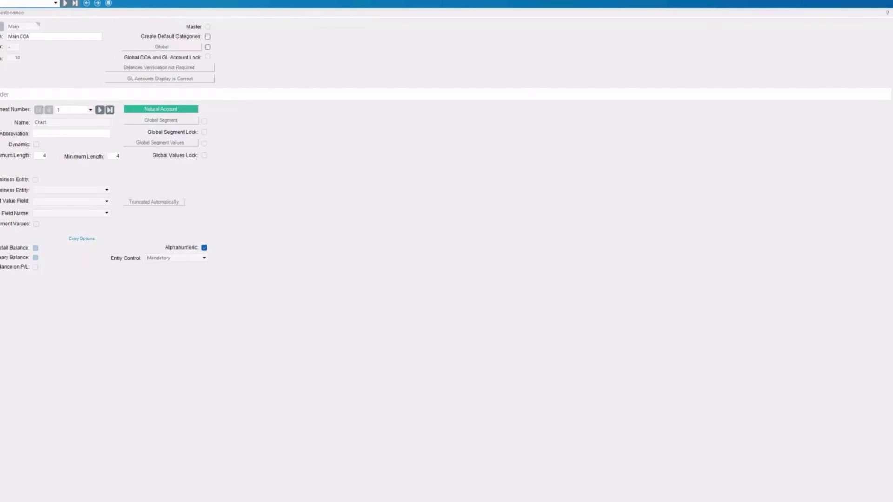
Enter COA code LnL with the description 'Lunch and Learn'.
text(L)
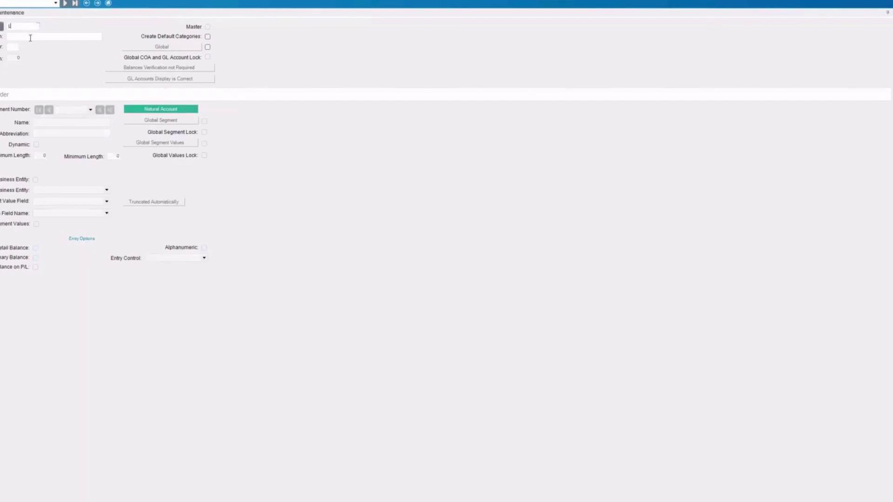
text(nL)
key(Tab)
text(Lunch and Learn)
key(Tab)
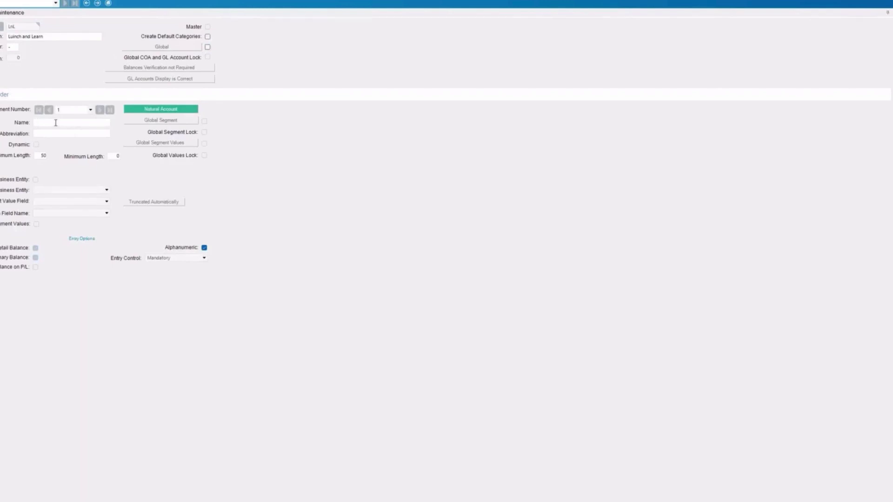
Name segment 1 'Chart' with a maximum length of 4 and check its entry control.
text(Chart)
double_click(40, 156)
text(4)
key(Tab)
click(200, 259)
Add segment 2 'Division' with max and min length 2, Mandatory entry, detail and summary balances.
key(Tab)
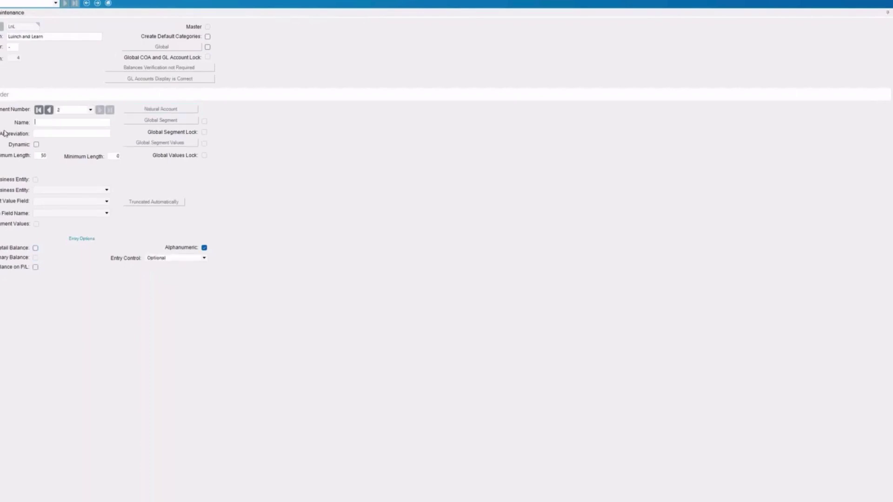
text(Division)
double_click(43, 156)
text(2)
key(Tab)
text(2)
click(204, 258)
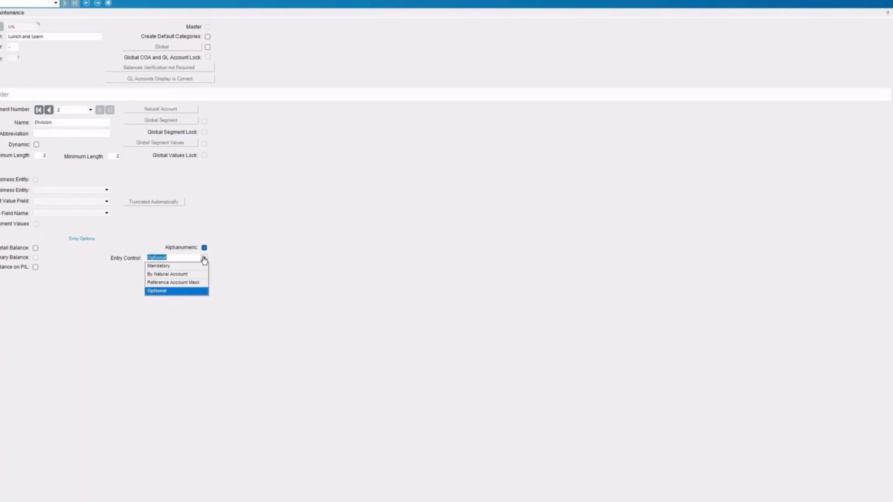
click(163, 266)
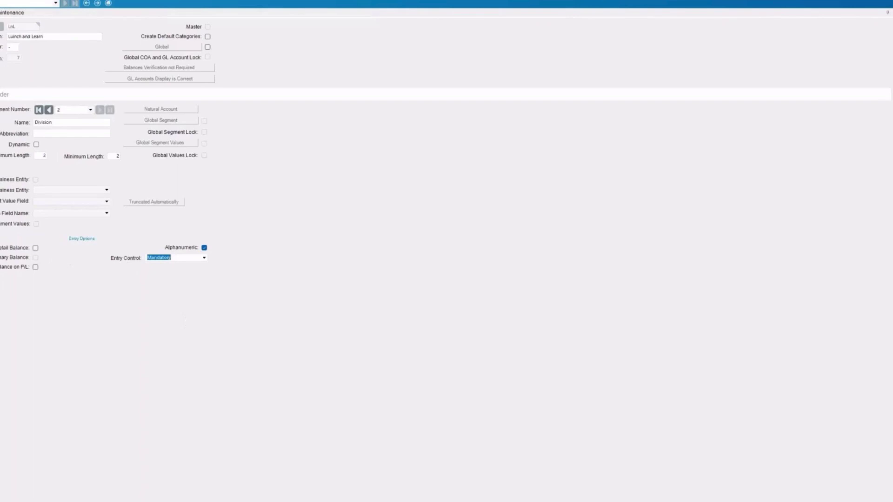
click(35, 247)
click(35, 258)
Give segment 3 'Department' max and min length 2, Mandatory entry, detail and summary balances.
click(11, 59)
double_click(41, 156)
text(2)
key(Tab)
text(2)
click(202, 265)
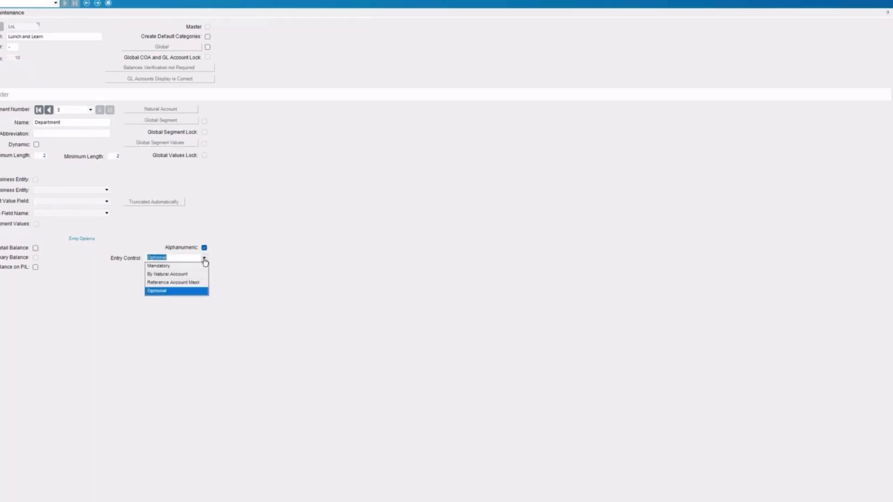
click(164, 271)
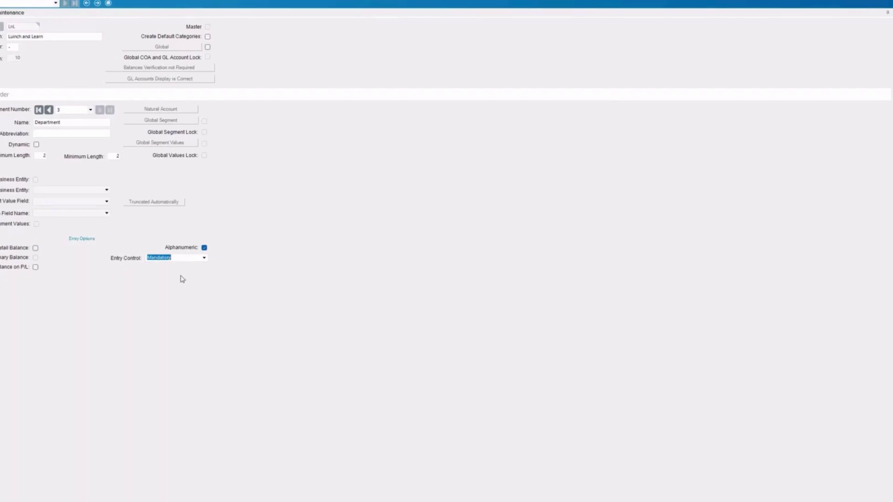
click(35, 247)
click(36, 257)
In the segment list, move the Department segment above Division.
click(34, 95)
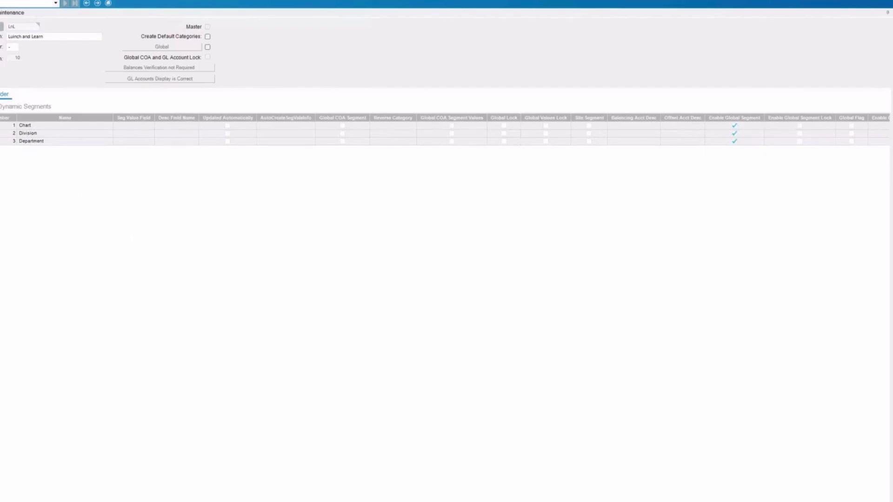
click(3, 141)
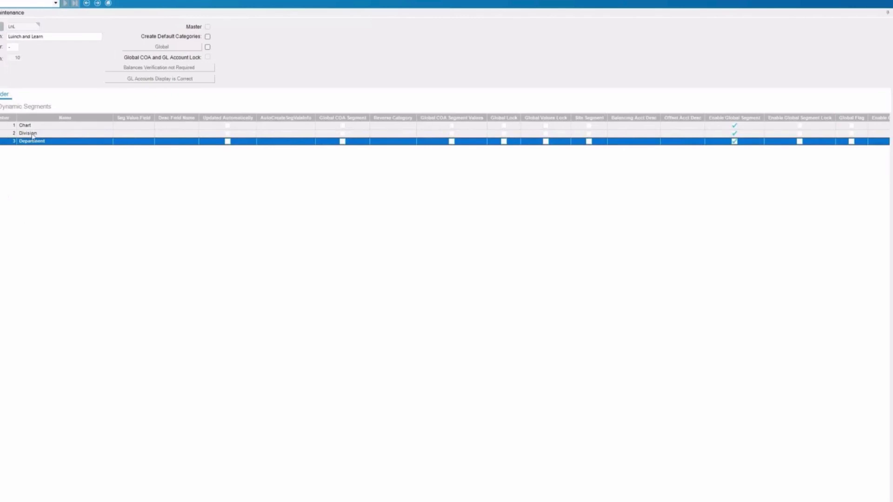
drag(2, 140, 1, 133)
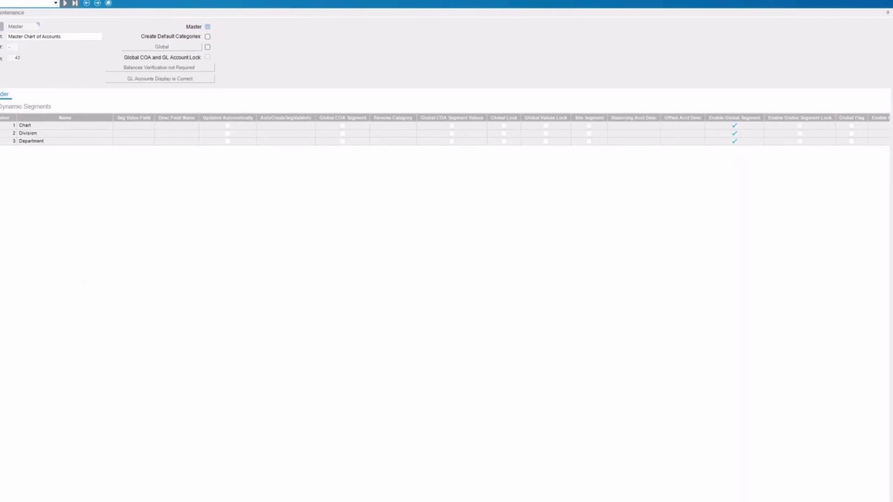
View the dynamic segments and inspect the Customer segment's CustID value field.
click(31, 107)
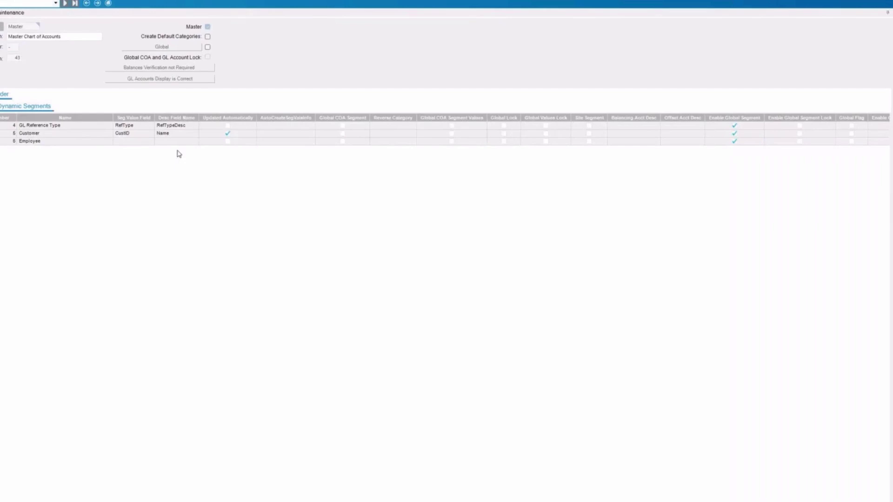
click(145, 135)
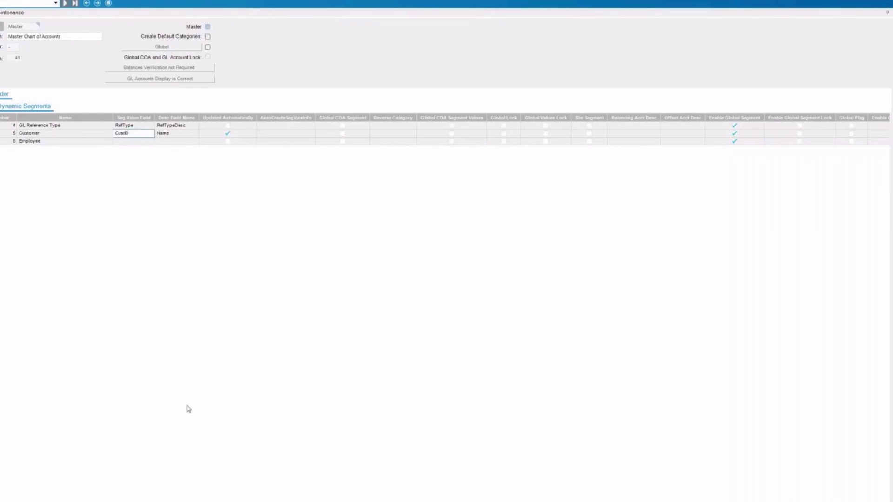